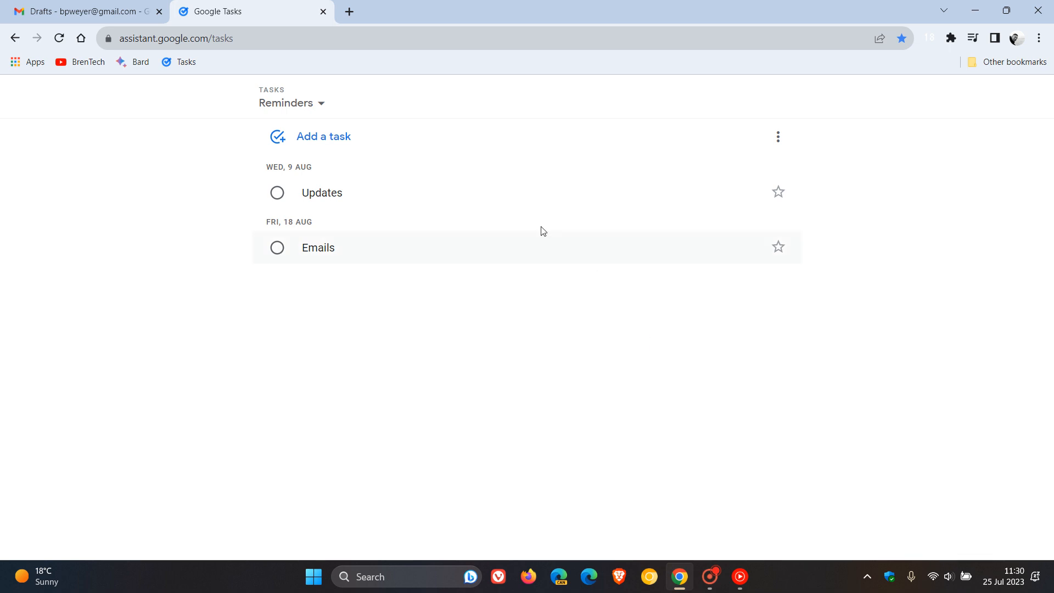
click(314, 106)
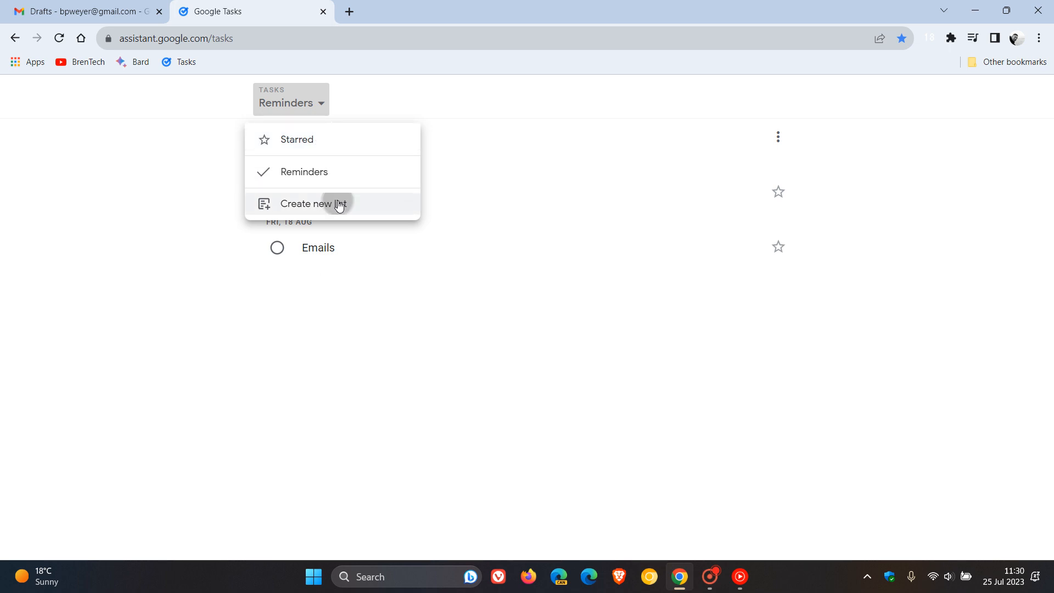
click(334, 204)
click(527, 349)
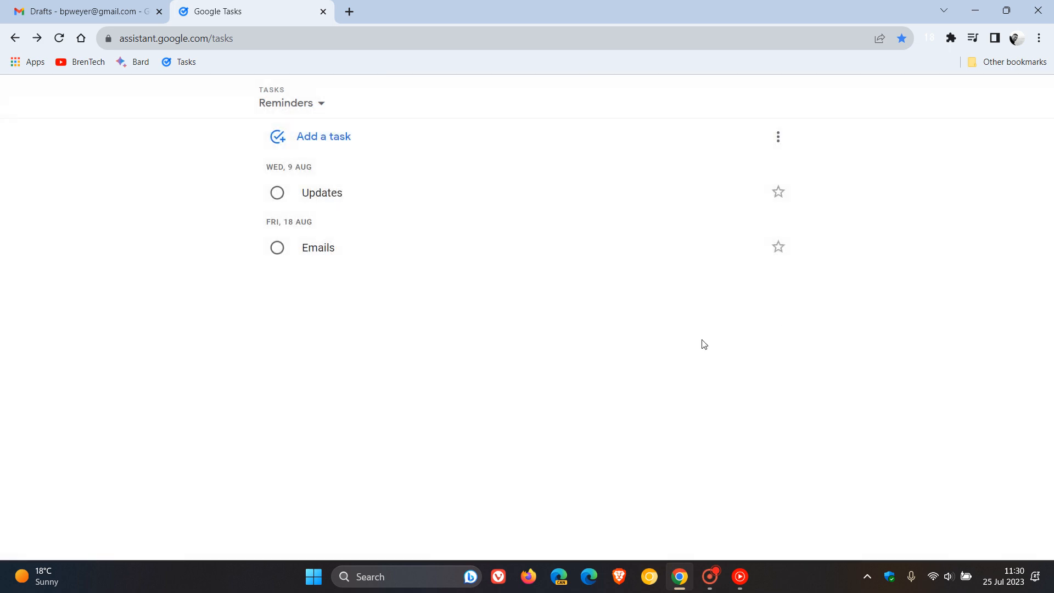
click(777, 137)
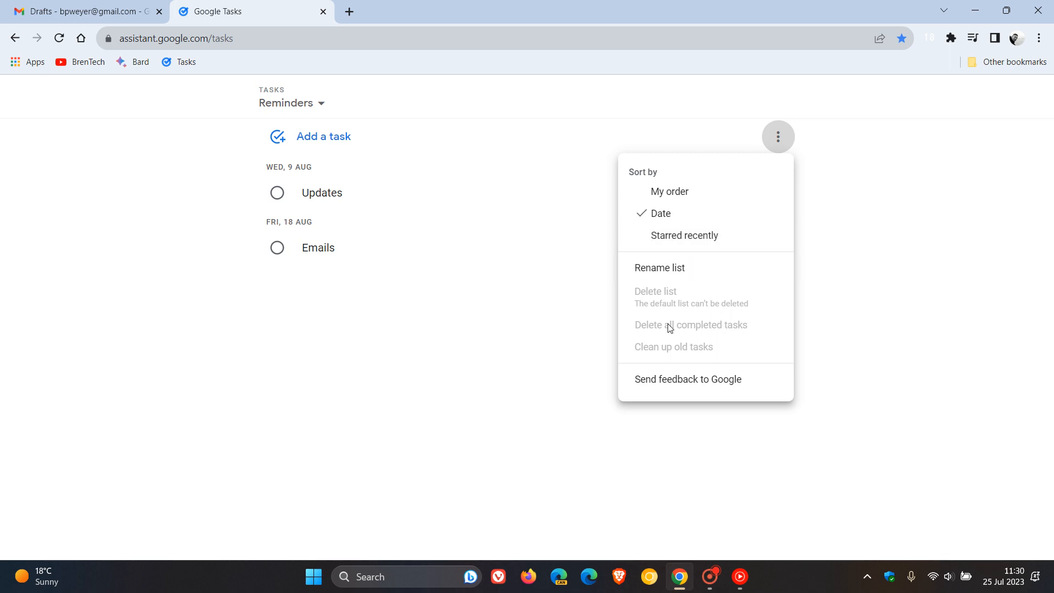
click(550, 406)
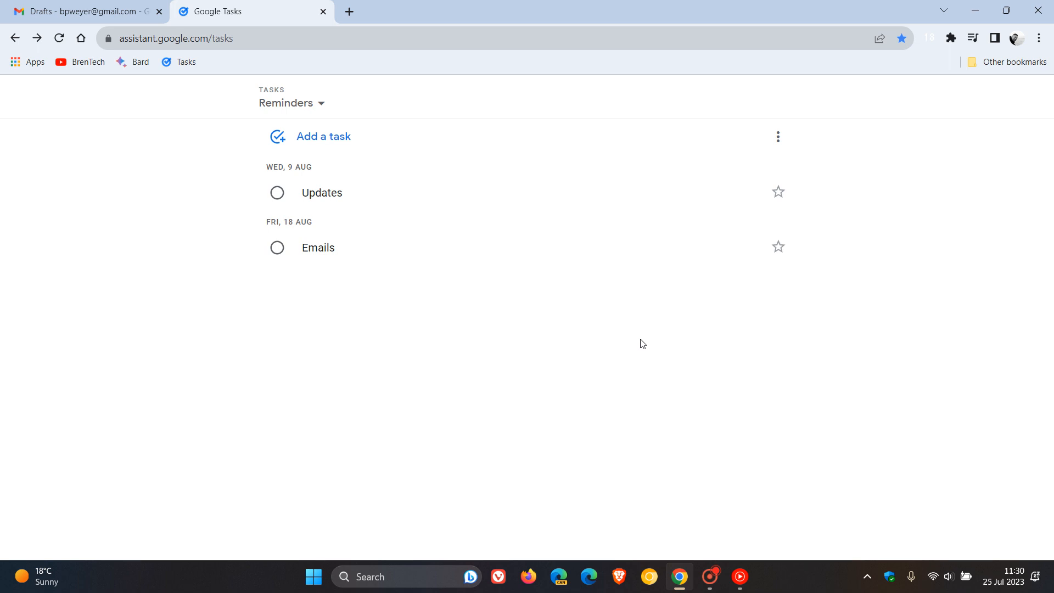
Create a Google Tasks shortcut from Chrome's More tools menu, set to open as its own window.
click(1040, 38)
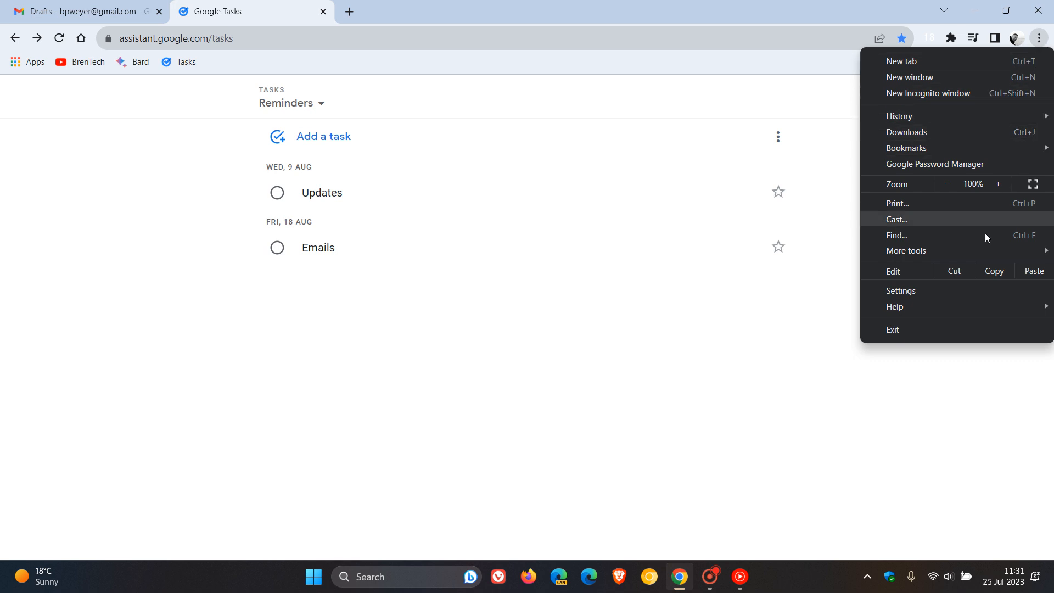
mouse_move(905, 251)
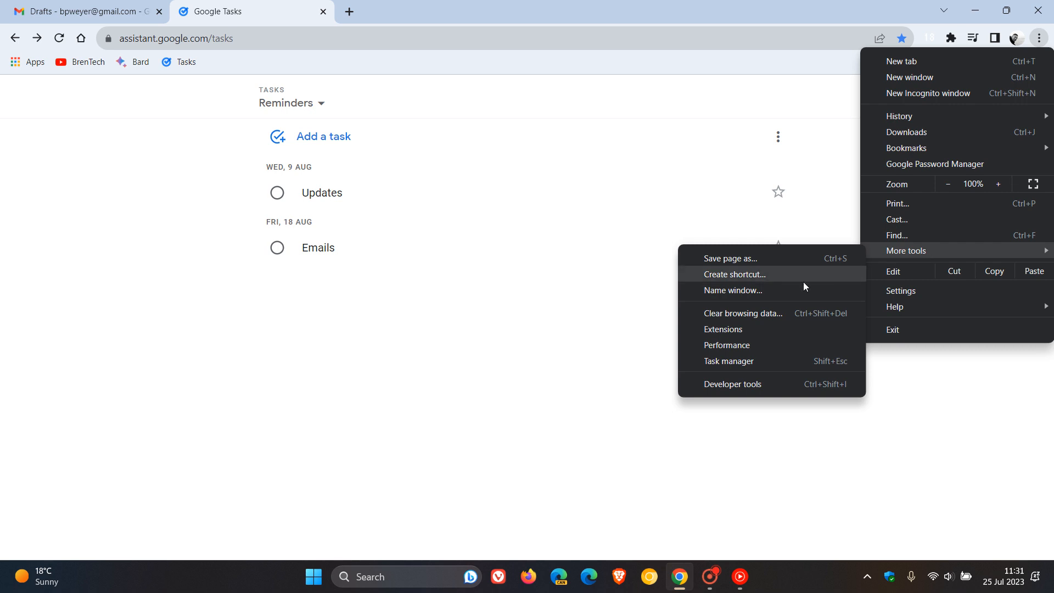
click(781, 276)
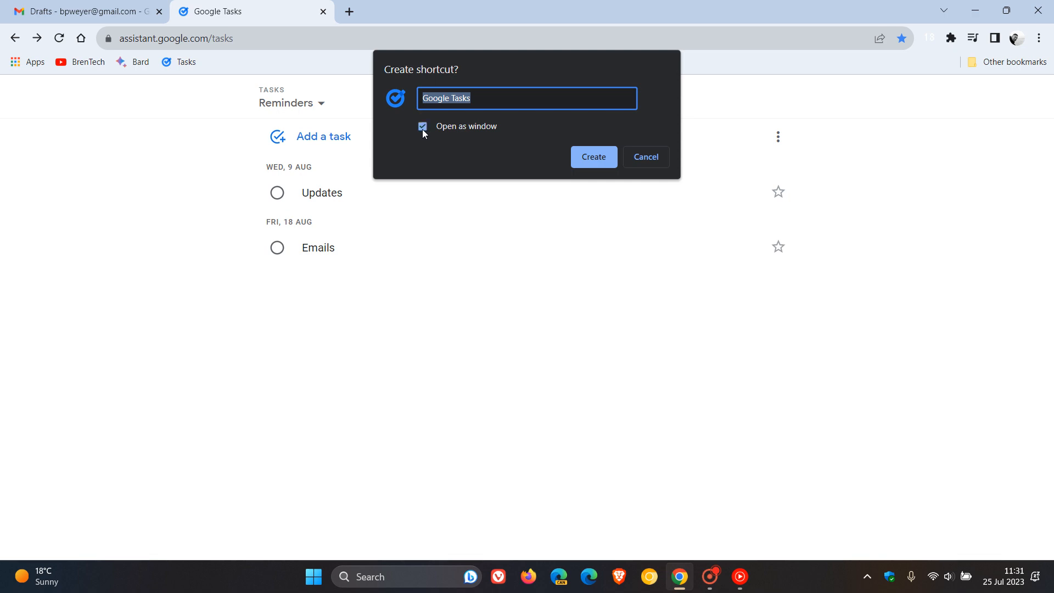
click(590, 158)
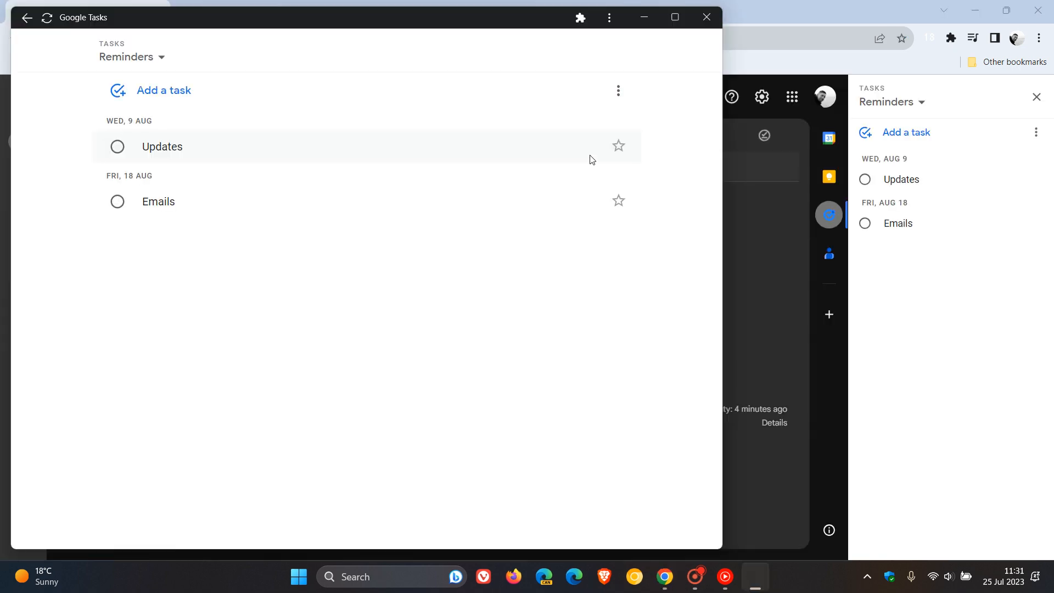
Maximize the standalone Tasks window, pin its icon to the Windows taskbar, then close it.
click(975, 13)
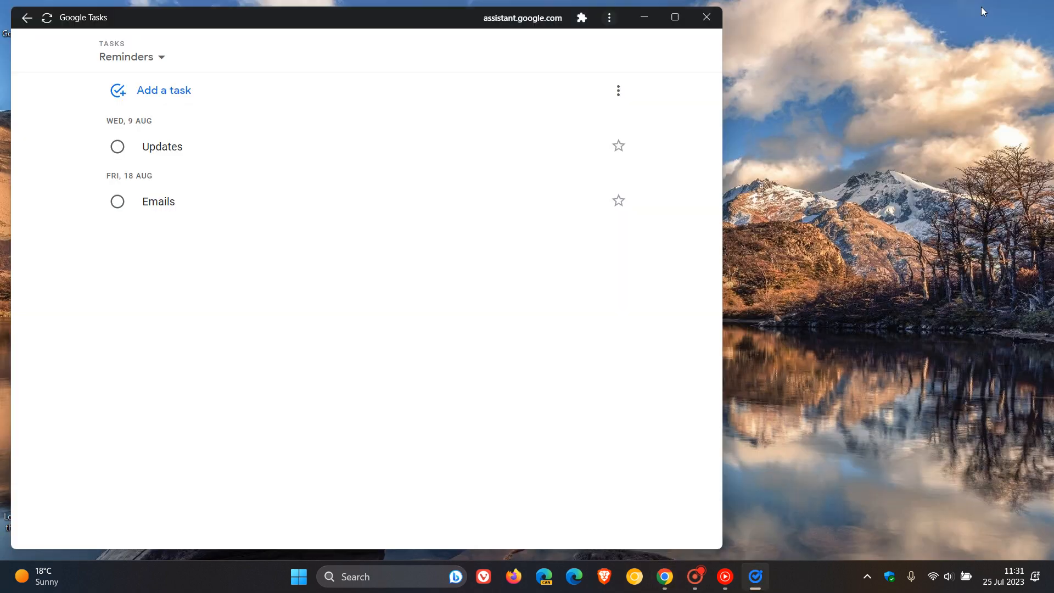
click(674, 17)
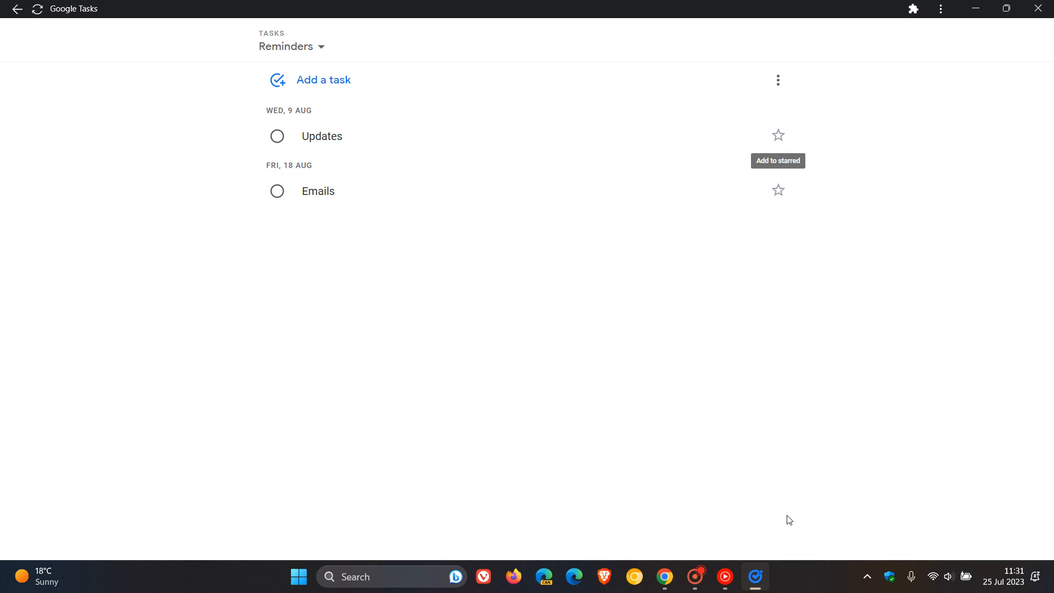
right_click(755, 581)
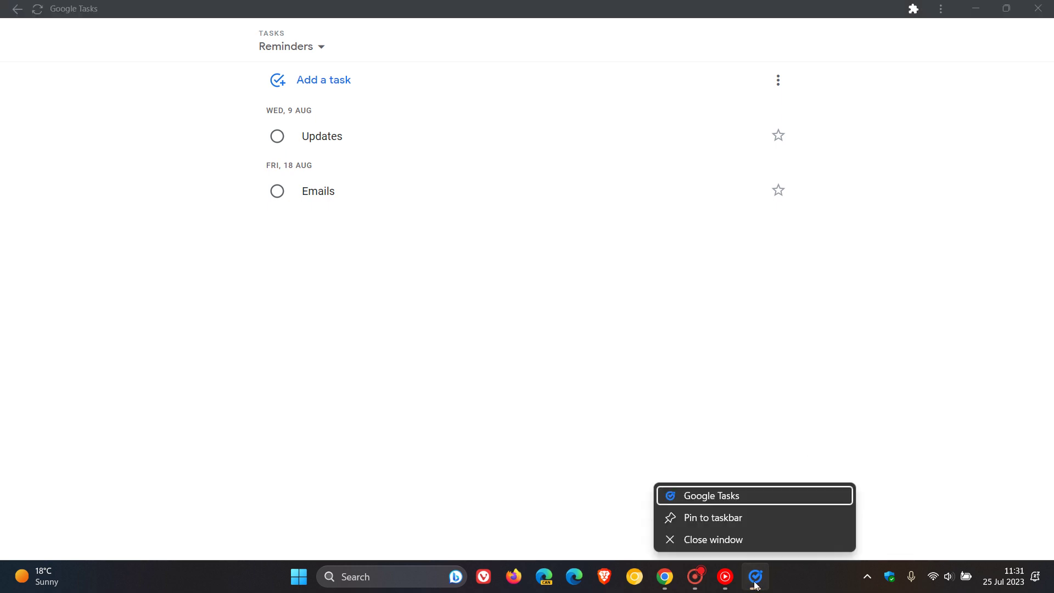
click(741, 520)
click(1038, 8)
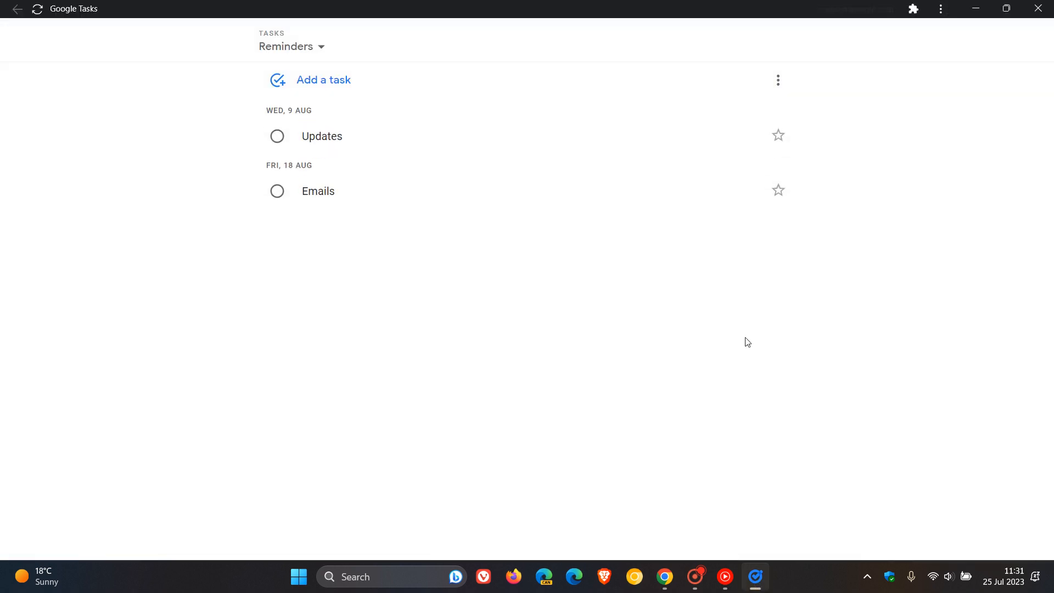
Bring the Gmail Chrome window back and start a fresh tab beside the Drafts tab.
click(664, 577)
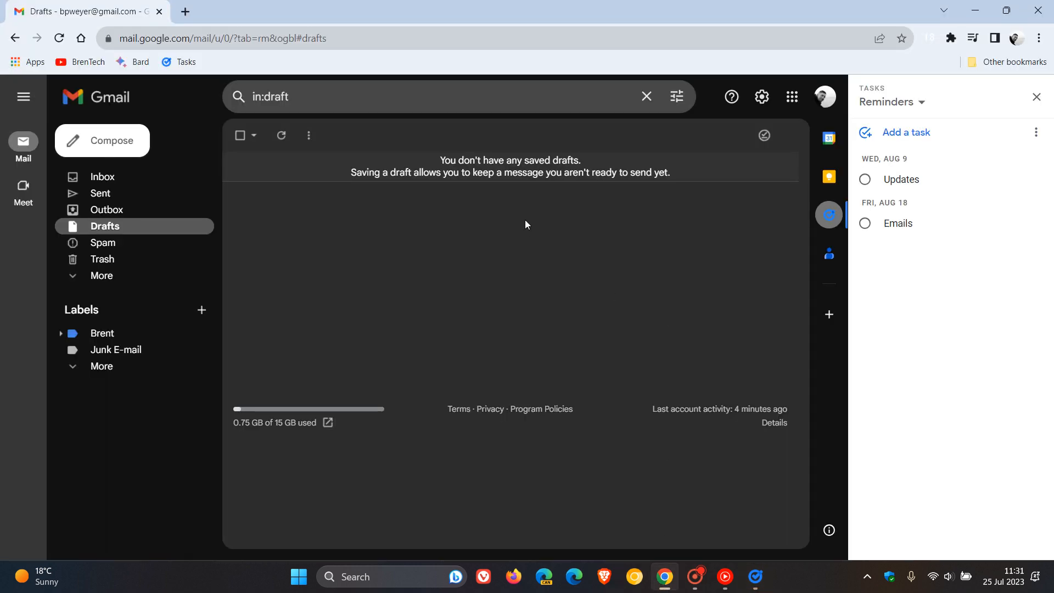
click(185, 11)
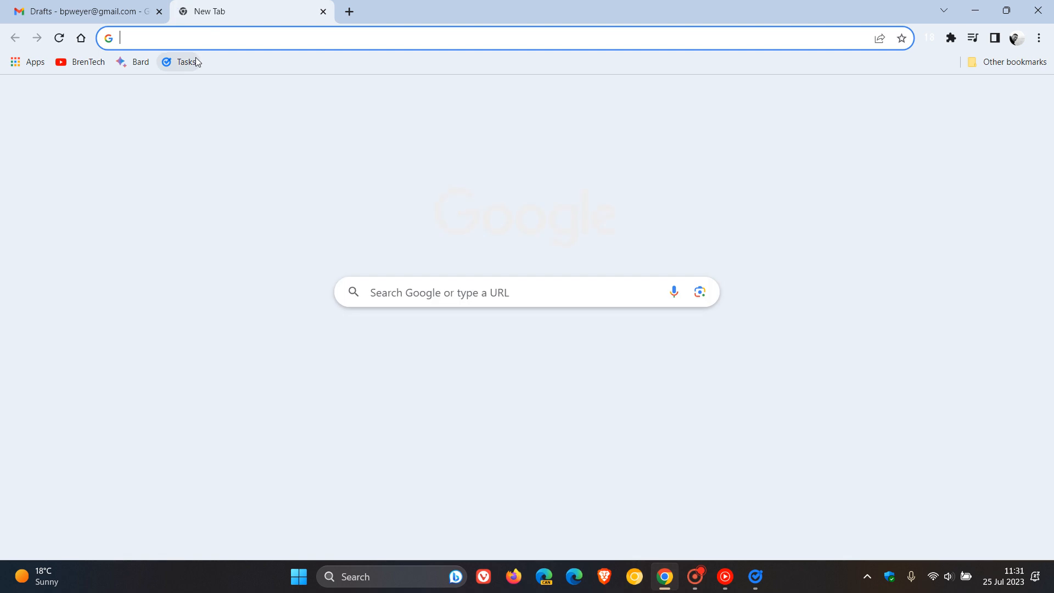